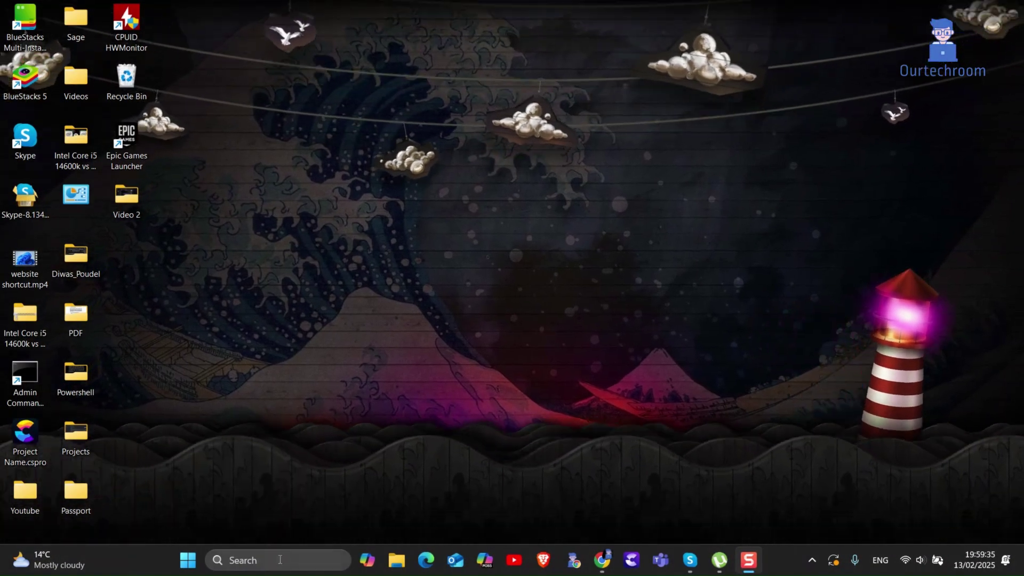
Launch Visual Studio 2022 from the taskbar search results for 'visual'.
click(280, 562)
text(visual)
click(378, 151)
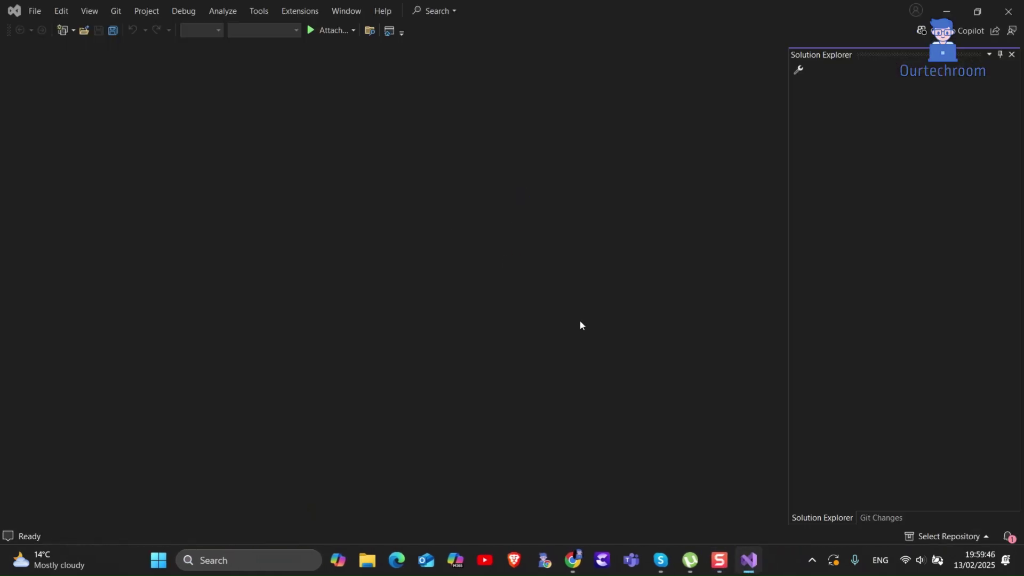
Bring up the Open Project/Solution dialog from the File menu.
click(39, 12)
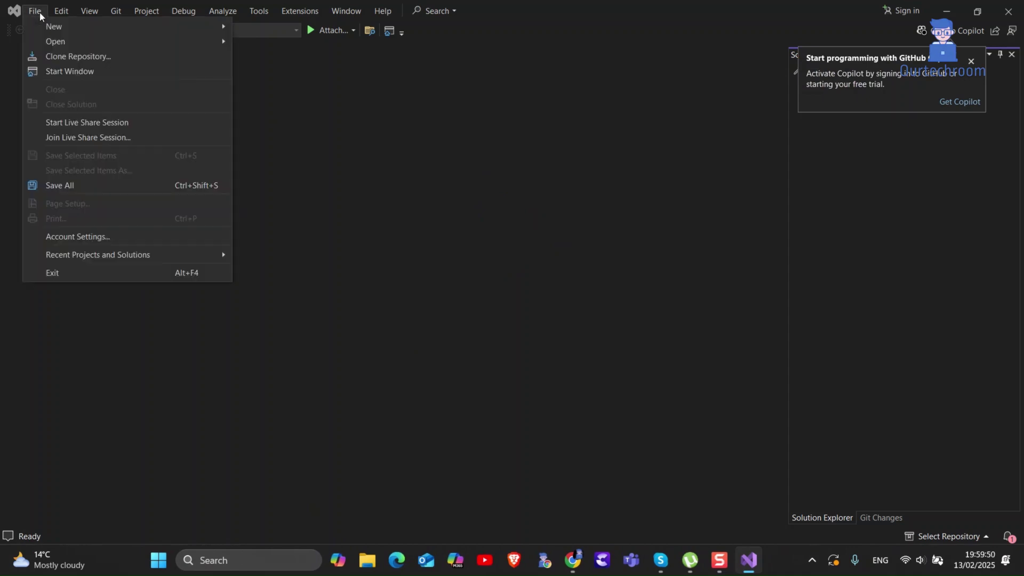
mouse_move(97, 42)
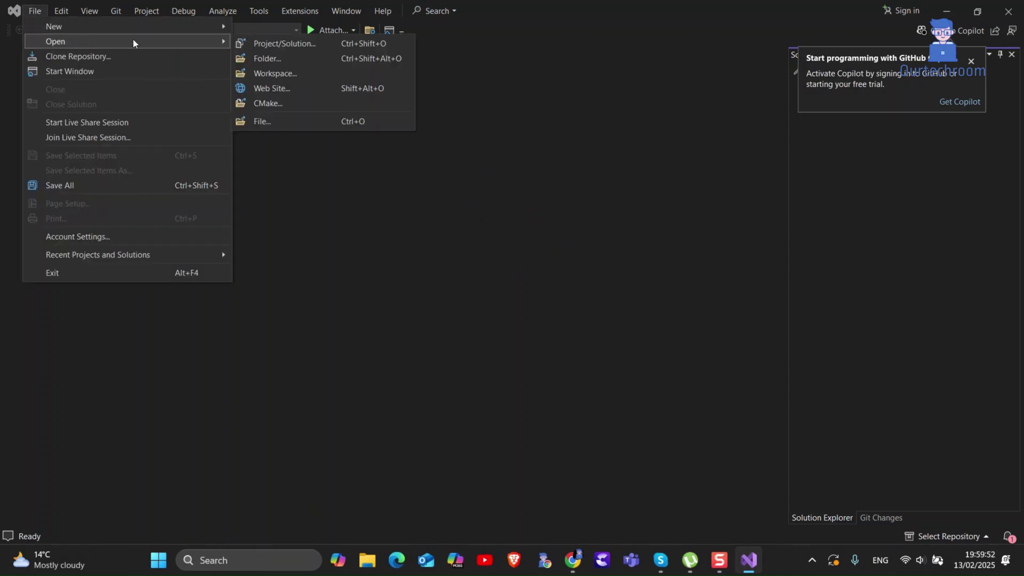
click(328, 46)
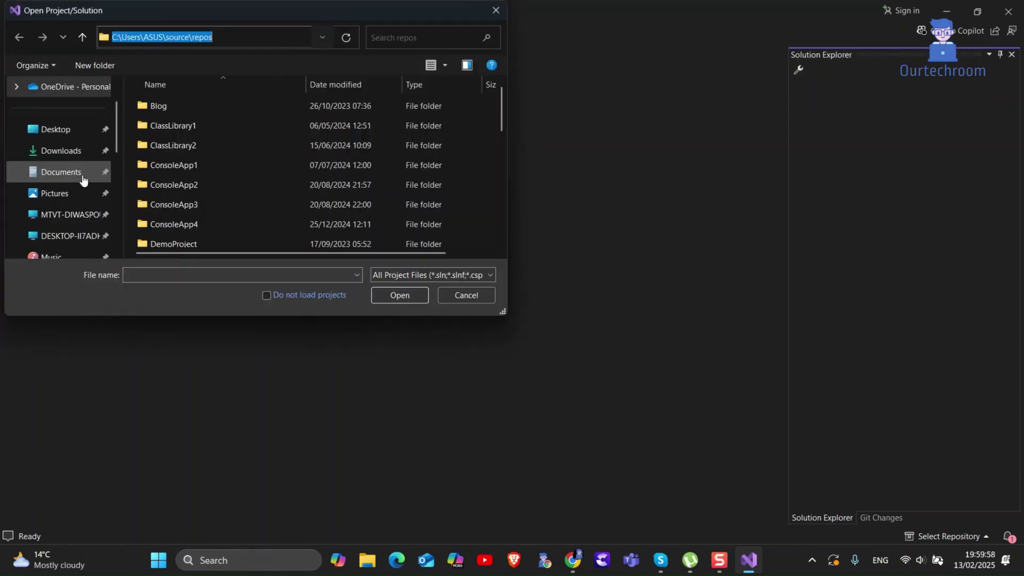
scroll(72, 176, down, 3)
scroll(110, 155, down, 2)
Open Blog.sln from C:\Users\ASUS\source\repos\Blog in the dialog.
click(56, 151)
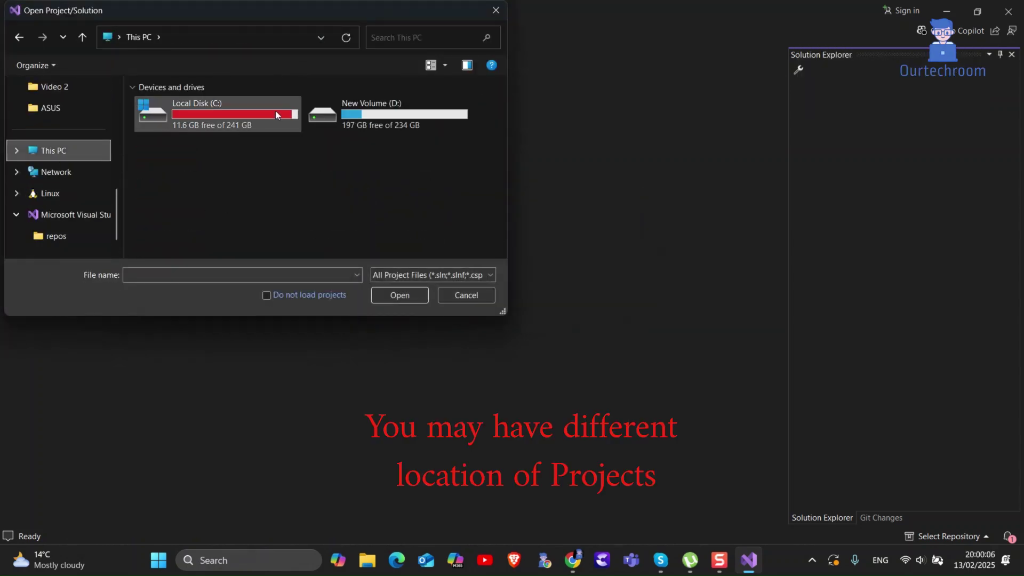
double_click(276, 111)
double_click(176, 159)
double_click(175, 125)
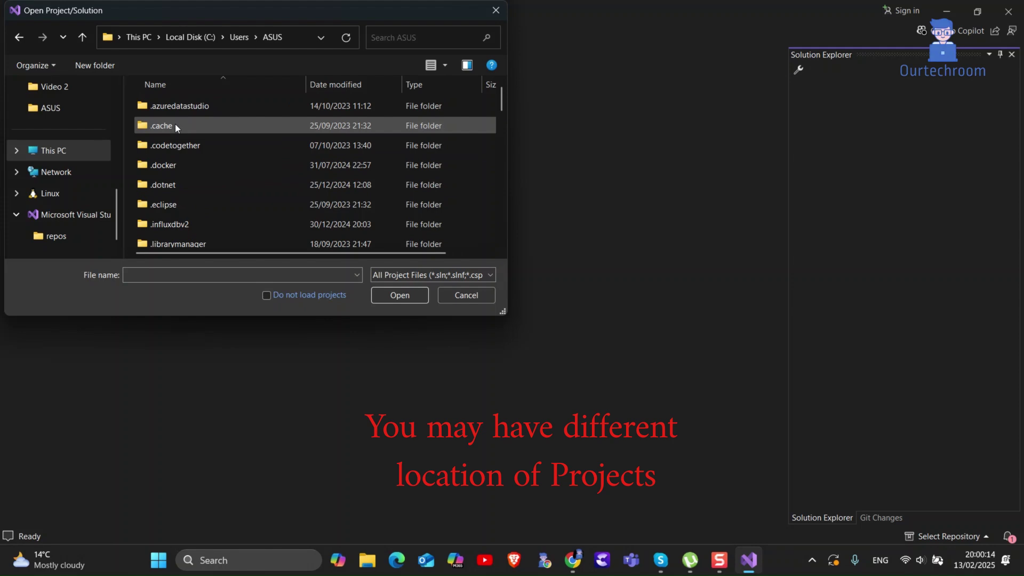
scroll(194, 205, down, 3)
scroll(211, 196, down, 3)
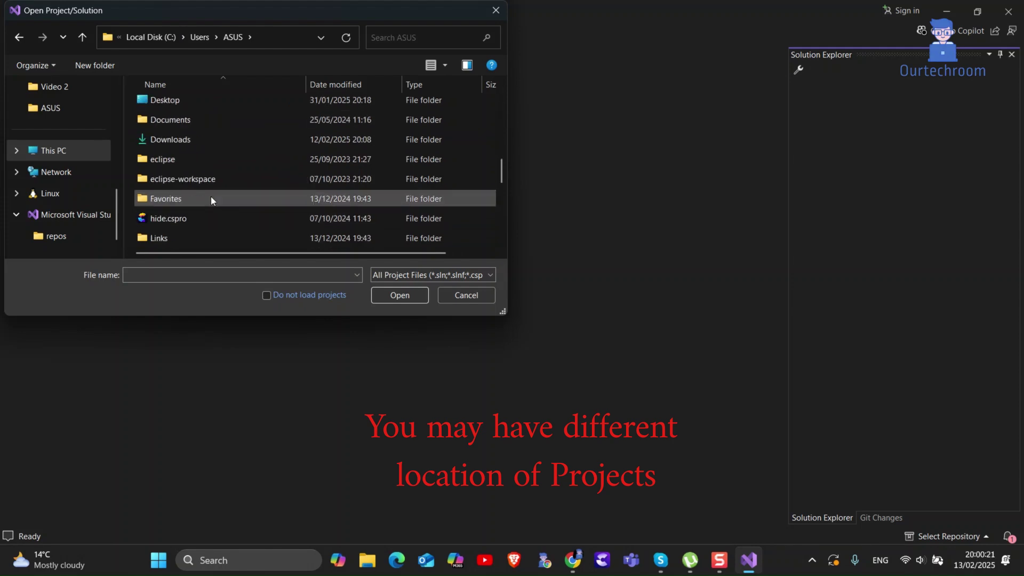
scroll(210, 195, down, 3)
scroll(210, 196, down, 3)
scroll(210, 195, down, 2)
double_click(177, 140)
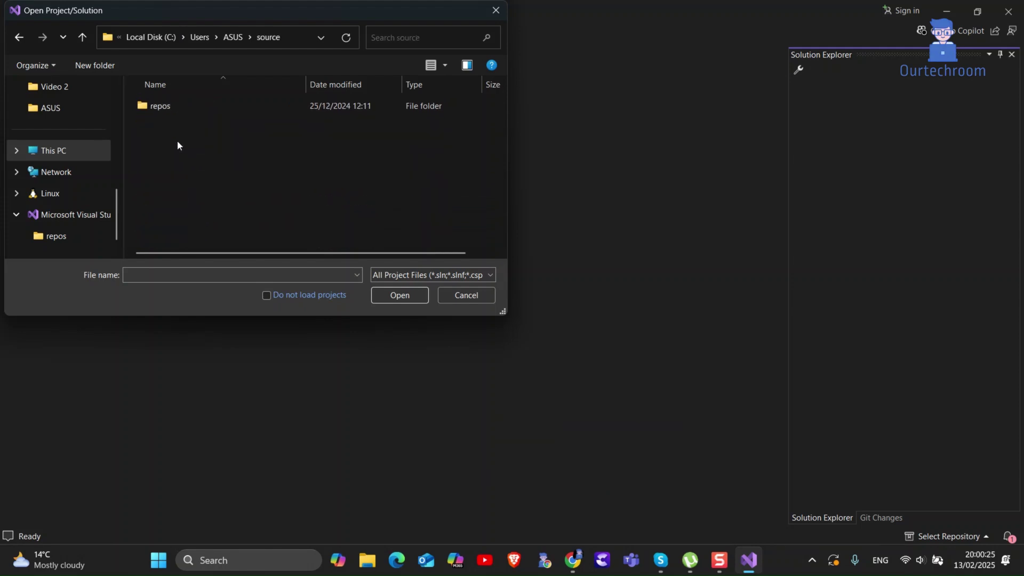
double_click(180, 109)
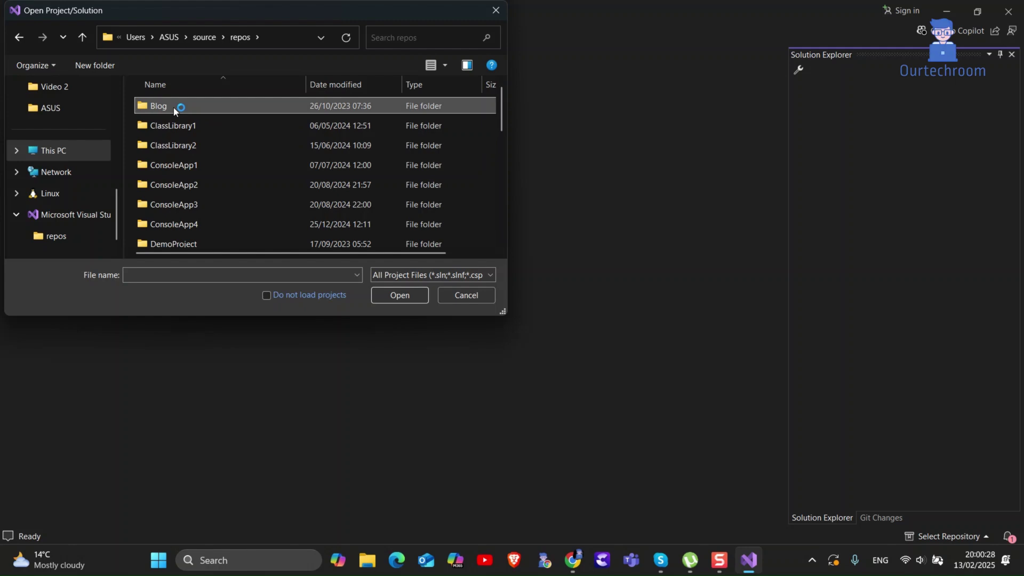
double_click(174, 107)
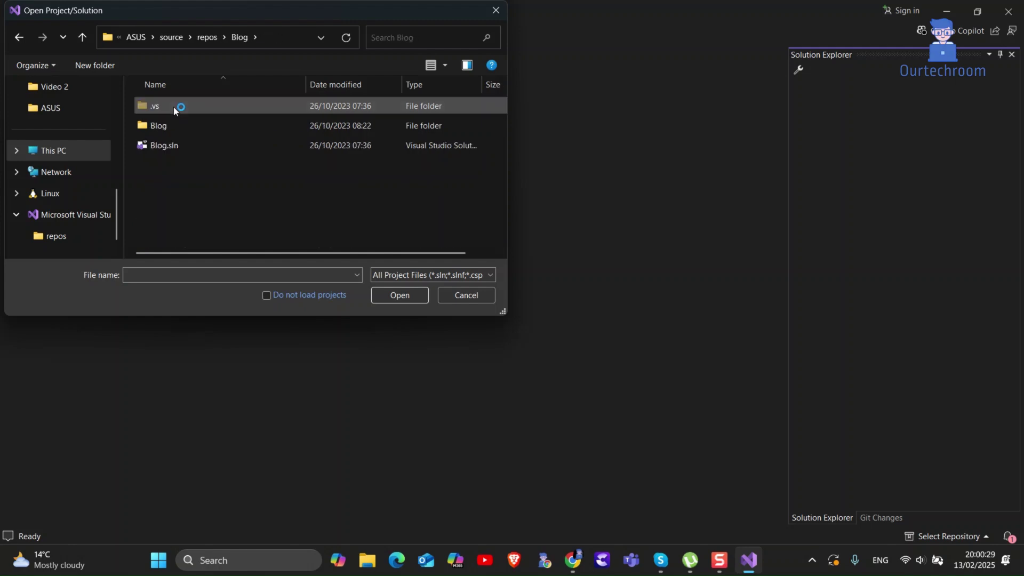
click(173, 150)
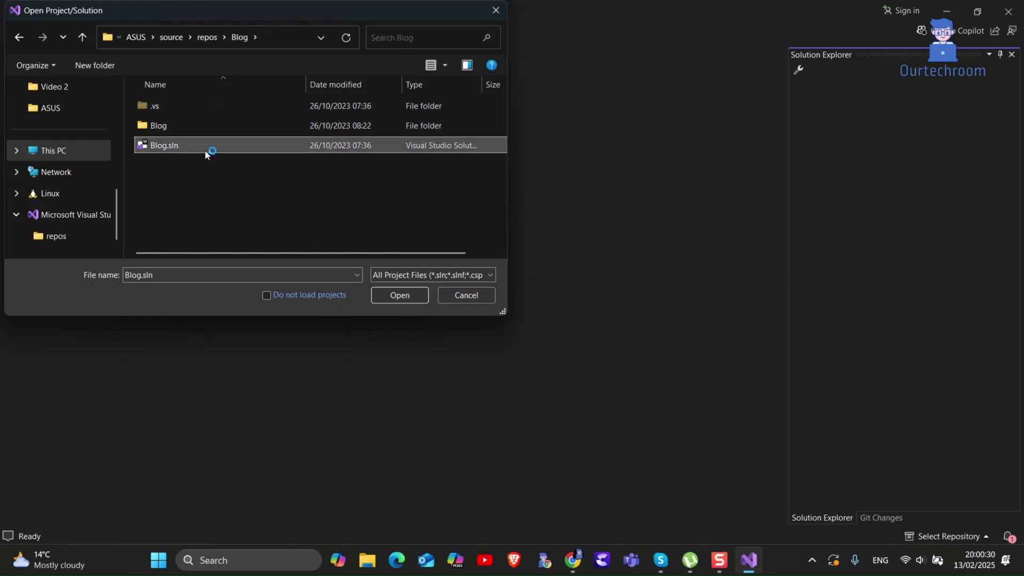
double_click(169, 145)
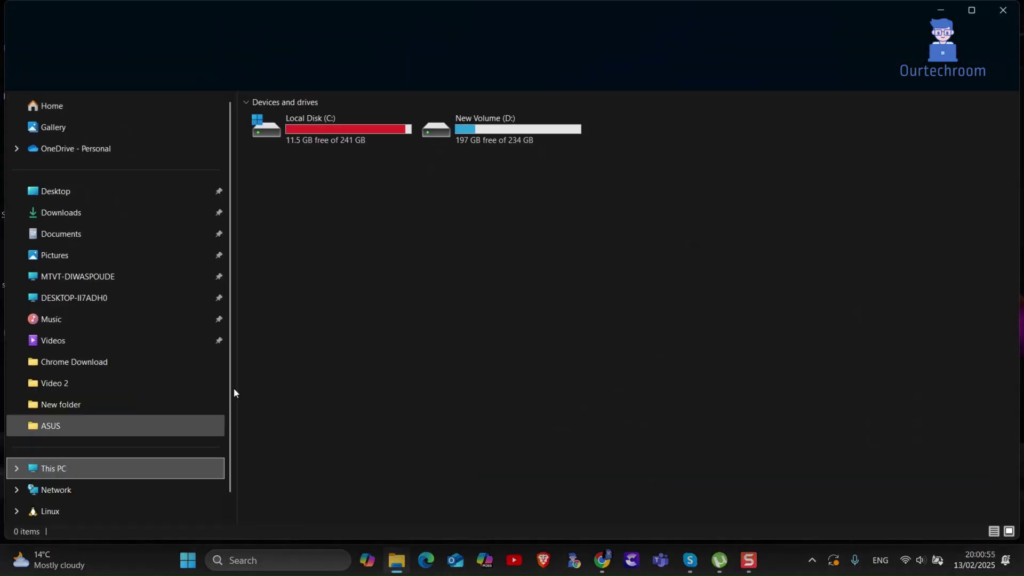
Open ConsoleApp3.sln from C:\Users\ASUS\source\repos\ConsoleApp3 in File Explorer.
double_click(364, 180)
double_click(289, 356)
double_click(280, 139)
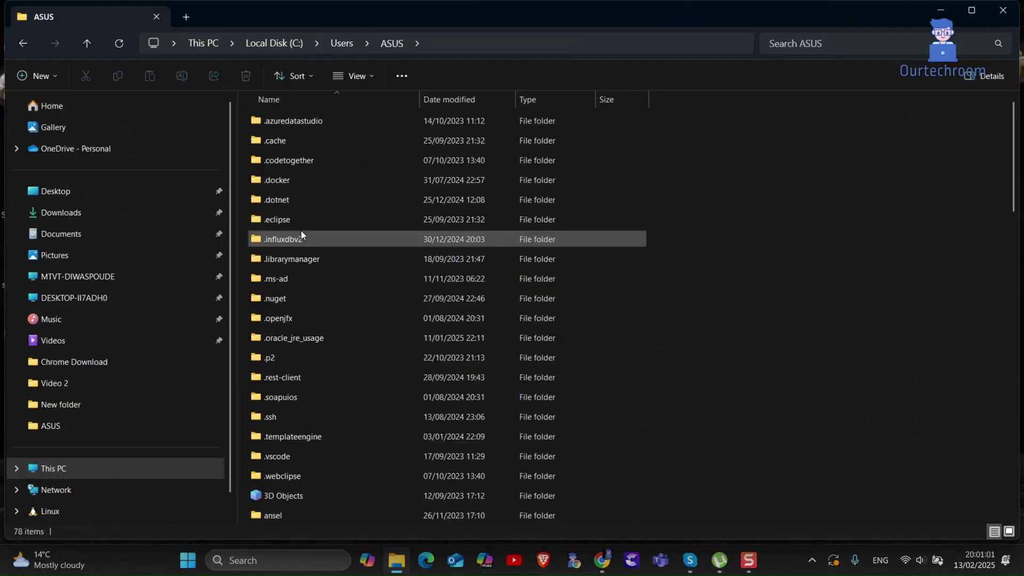
scroll(301, 230, down, 10)
double_click(278, 177)
double_click(296, 118)
double_click(297, 161)
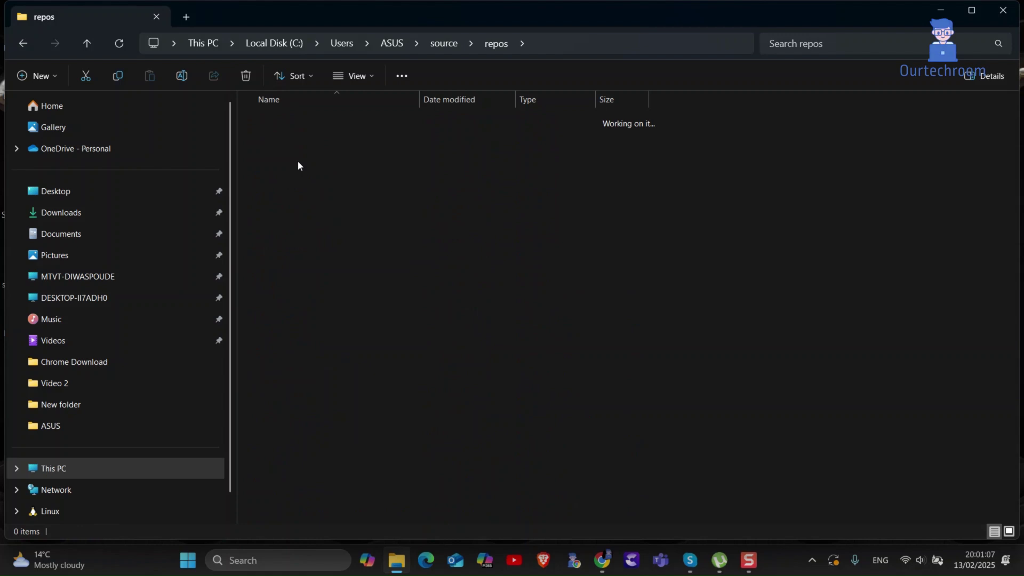
double_click(331, 164)
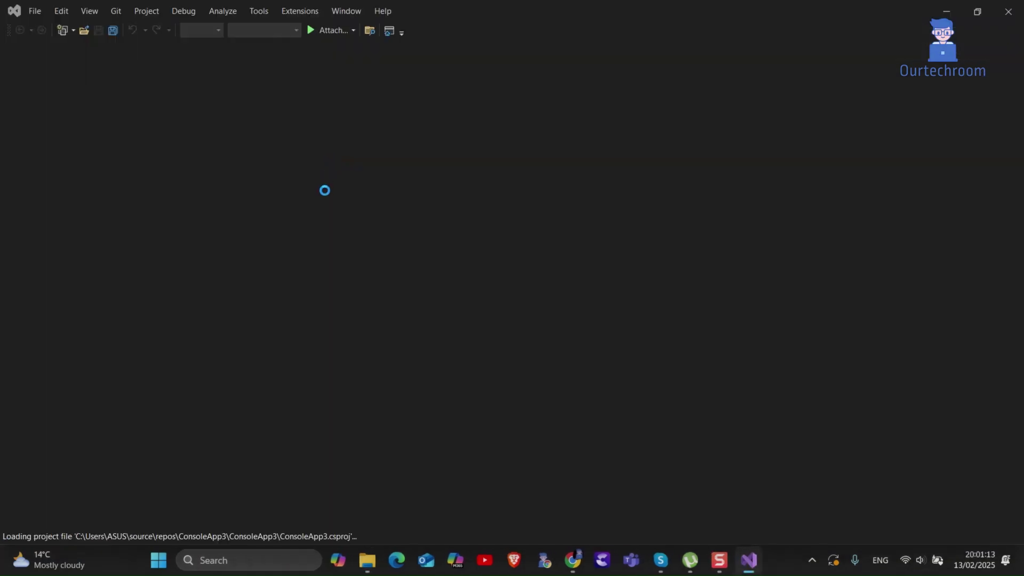